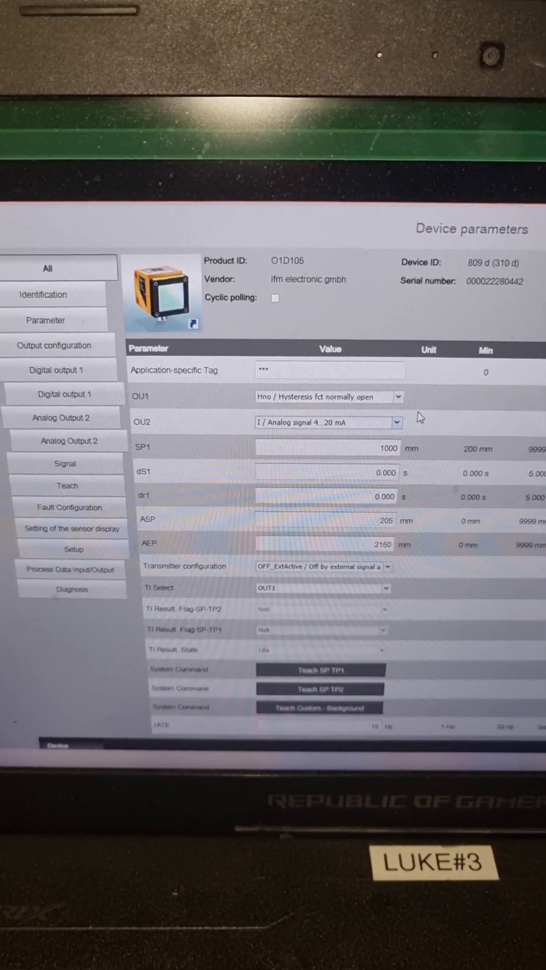
Set OU2 to U / Analog signal 0...10 V and read the parameters back from the O1D105.
{"action": "left_click", "coordinate": [394, 432]}
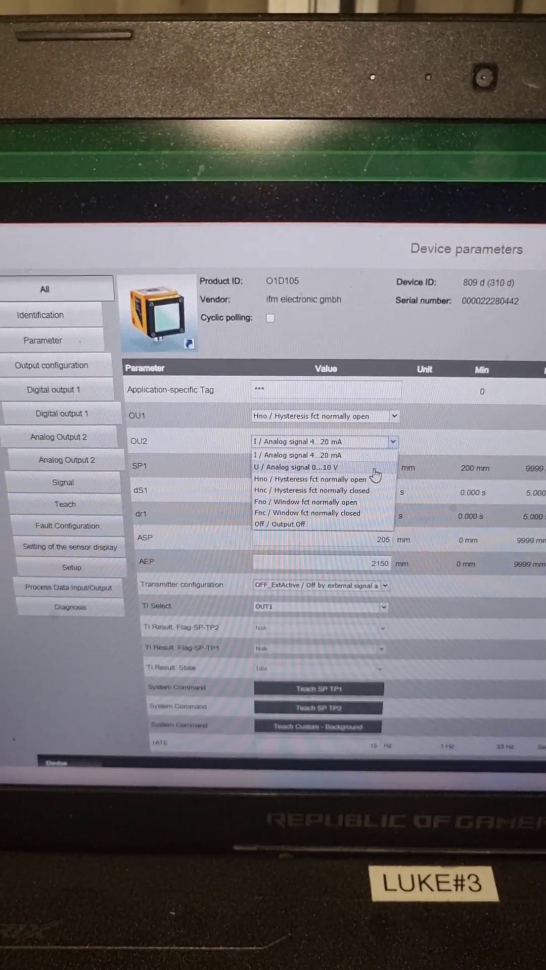
{"action": "left_click", "coordinate": [377, 468]}
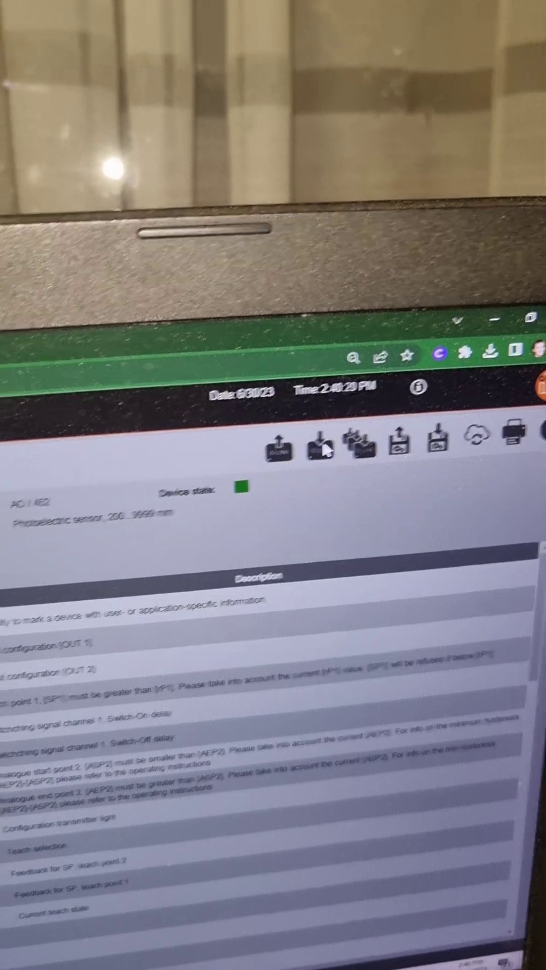
{"action": "left_click", "coordinate": [306, 453]}
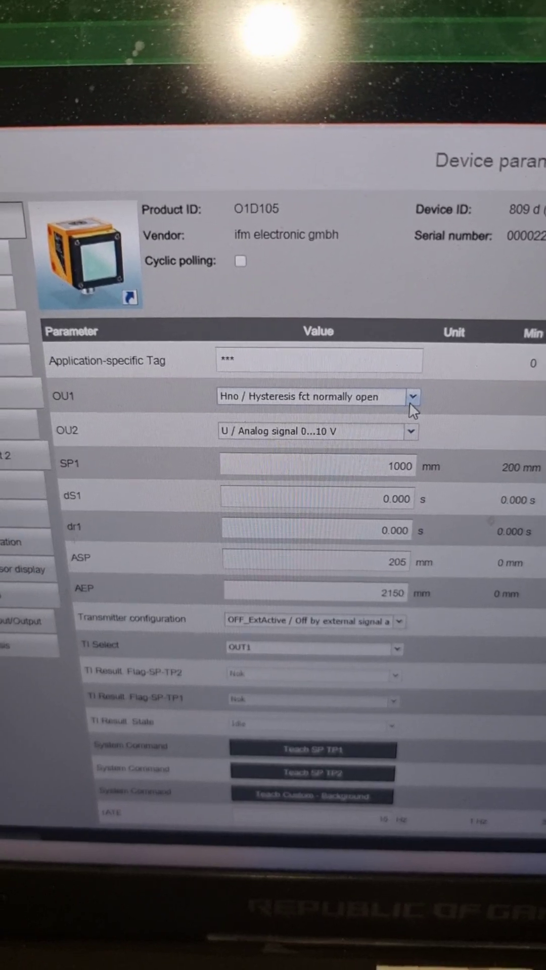
Switch the O1D105's OU1 output to Off / Output Off.
{"action": "left_click", "coordinate": [417, 392]}
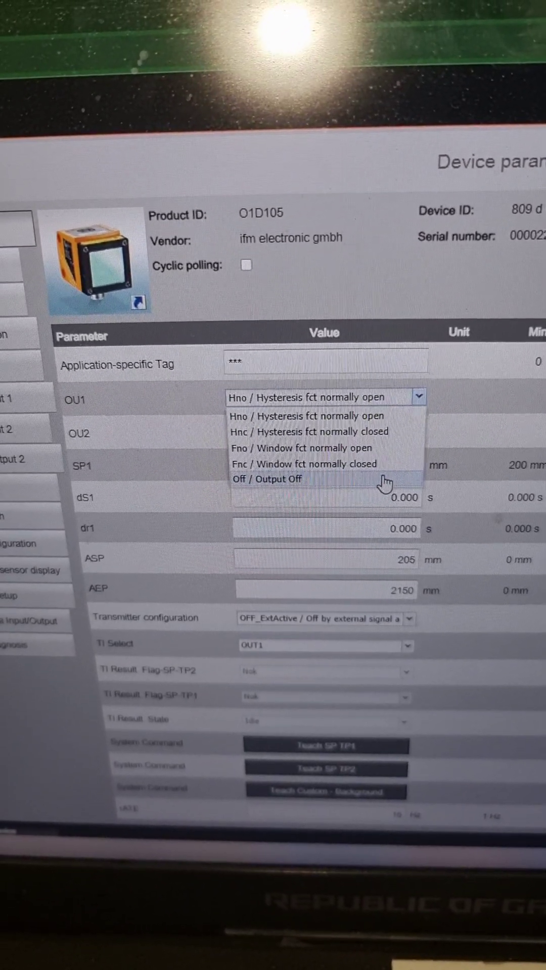
{"action": "left_click", "coordinate": [391, 476]}
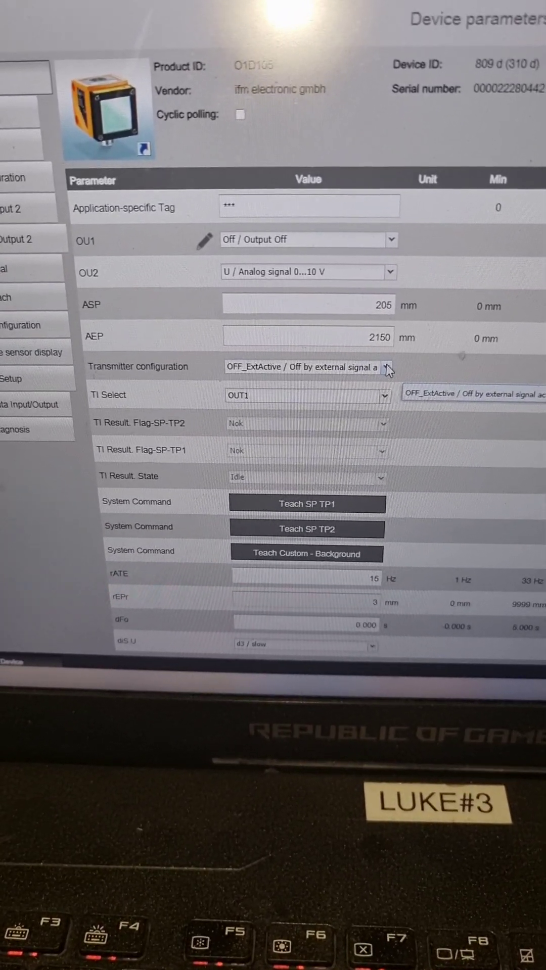
Set Transmitter configuration to On / On to keep the transmitter permanently on.
{"action": "left_click", "coordinate": [387, 365]}
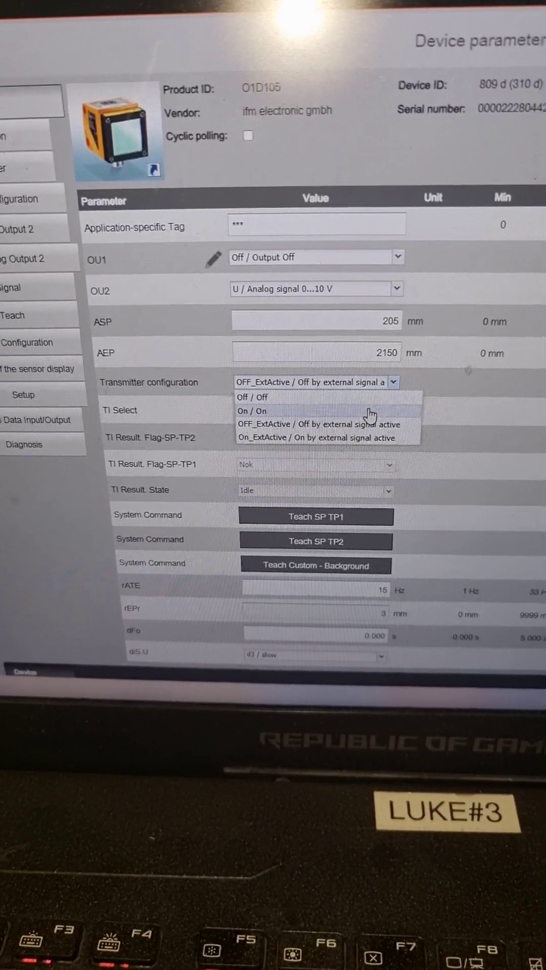
{"action": "left_click", "coordinate": [367, 417]}
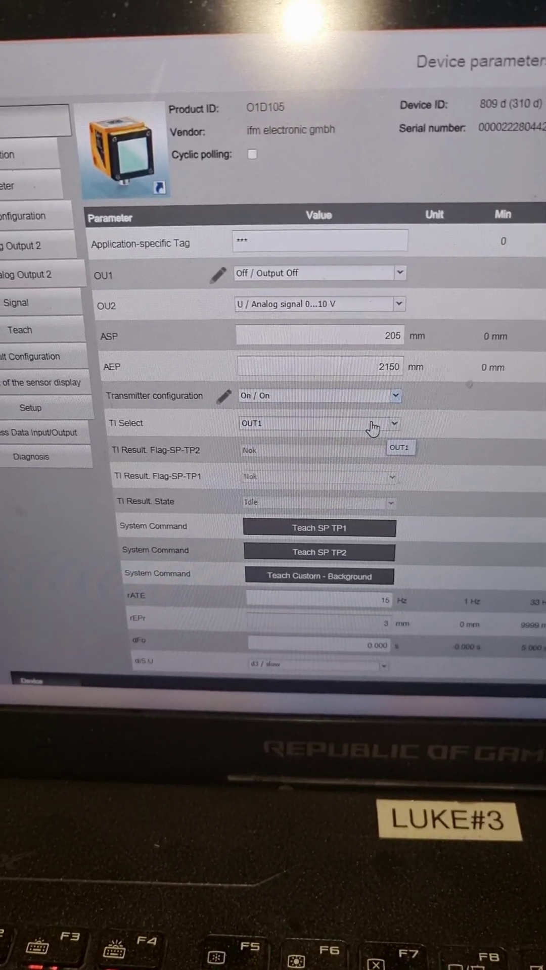